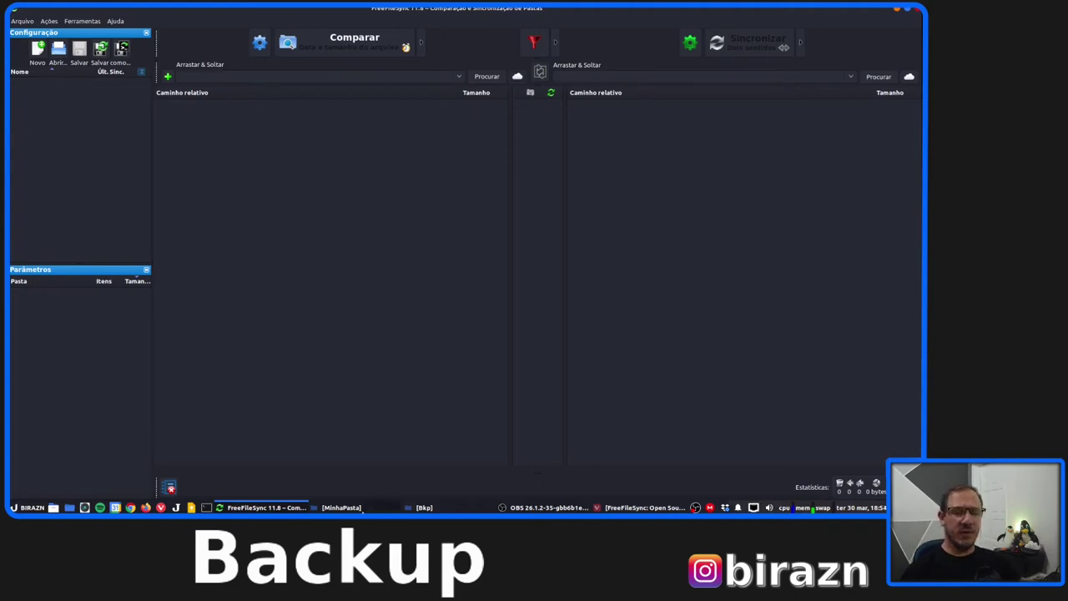
Step: View the MinhaPasta and Bkp folder windows and minimise both of them
click(359, 509)
click(448, 508)
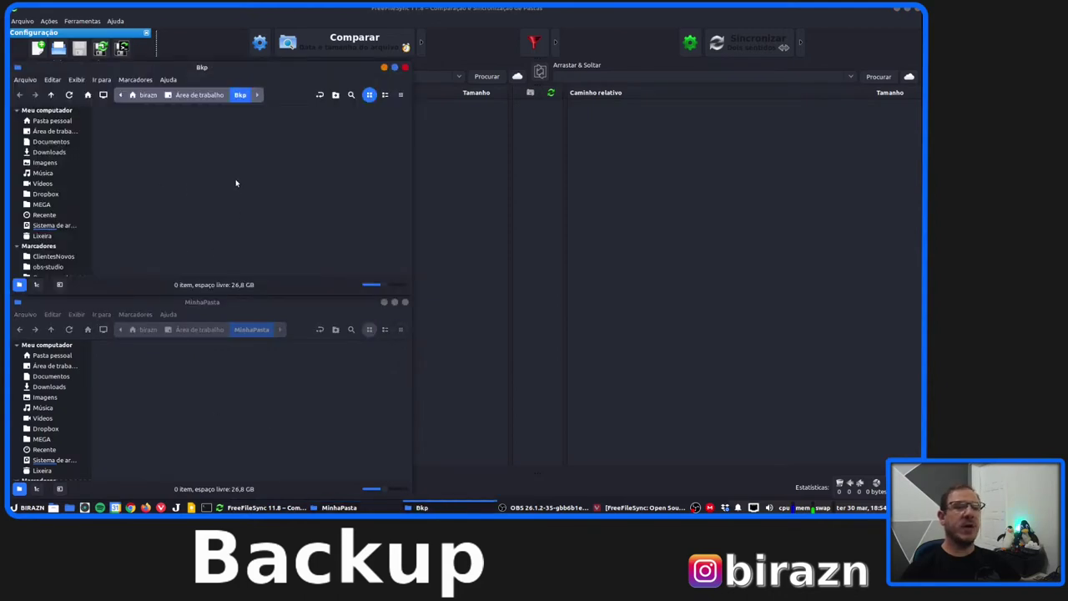
click(385, 302)
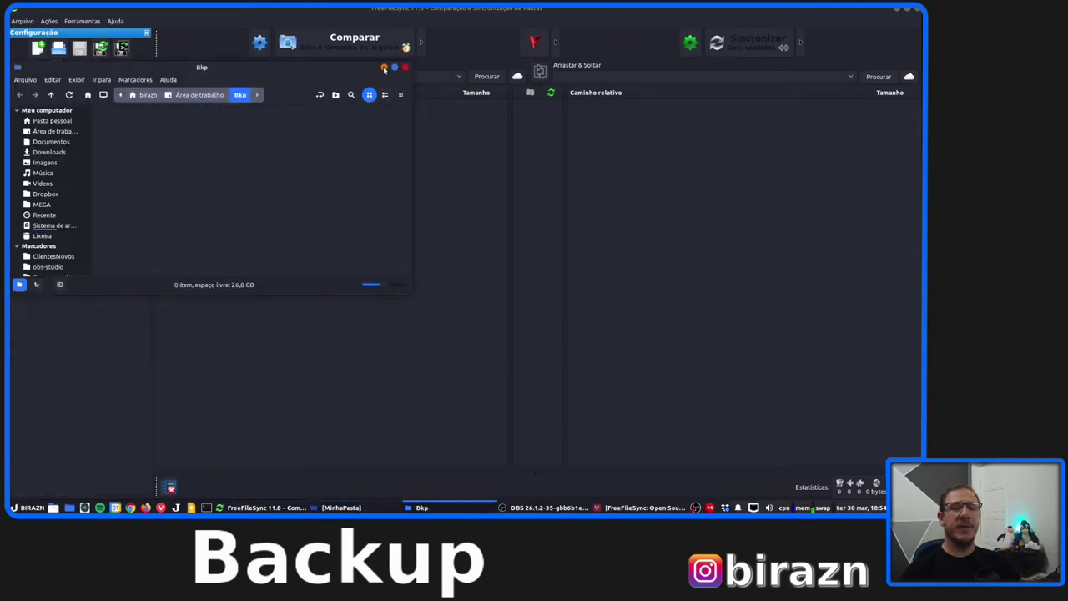
click(384, 66)
Step: Set the desktop folder MinhaPasta as the first folder and Bkp as the second folder of the comparison pair
click(487, 76)
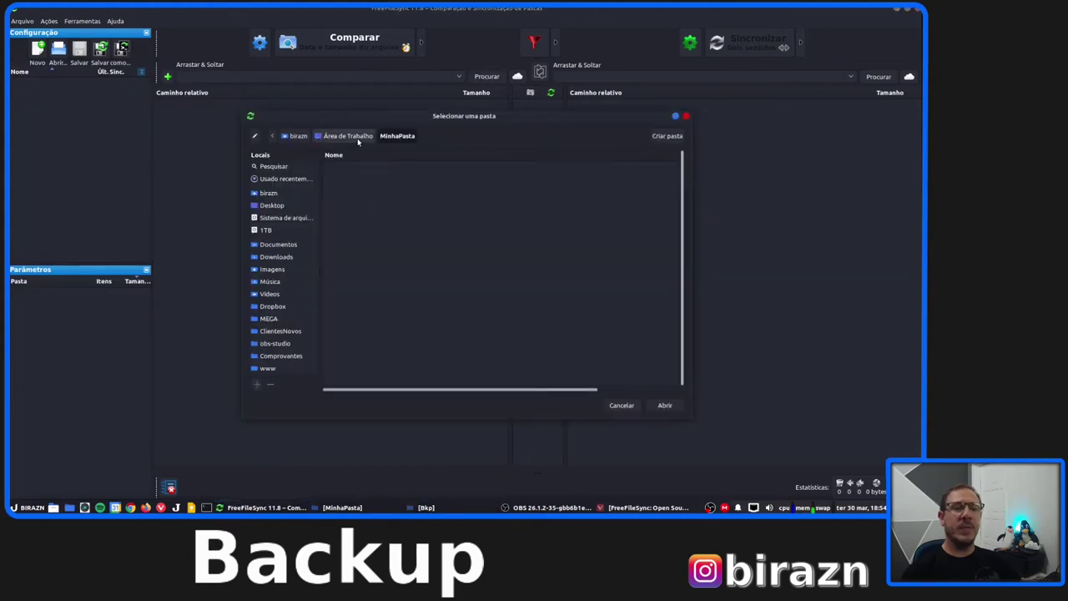
click(673, 406)
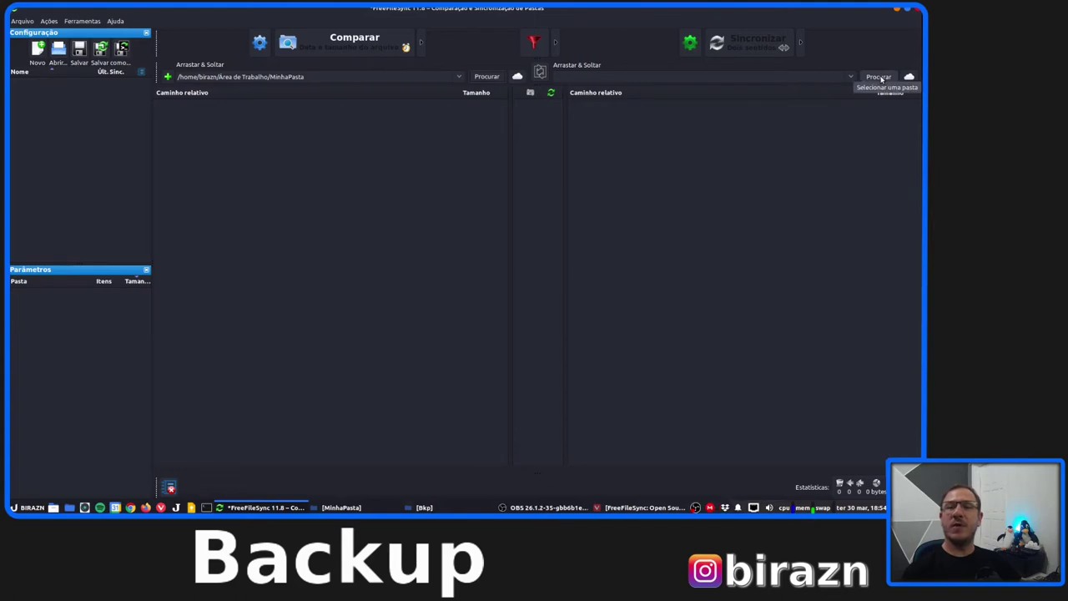
click(879, 76)
click(666, 405)
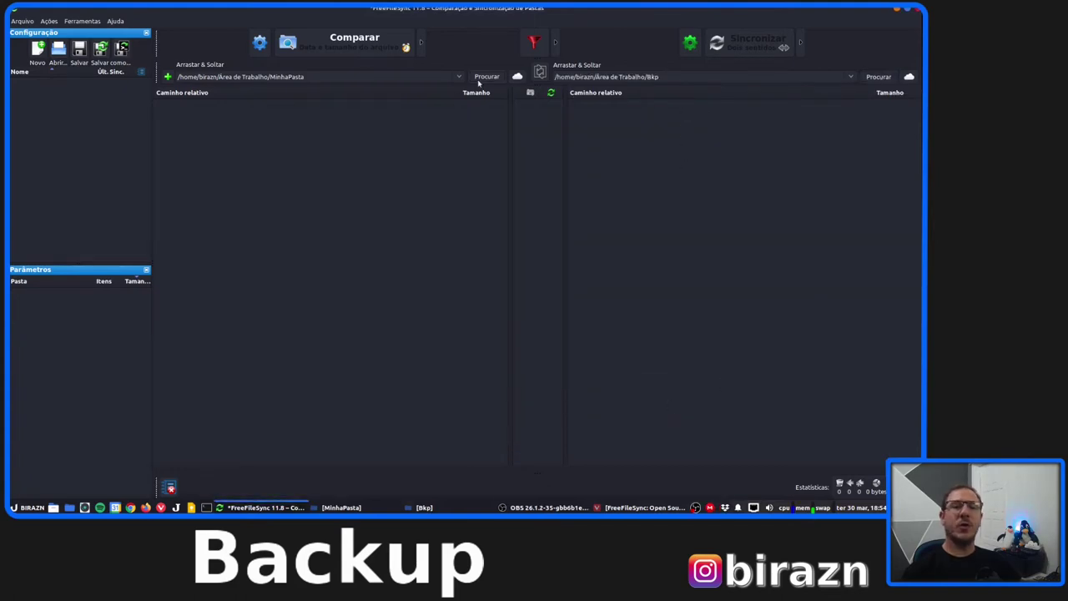
Step: Shrink the sync window to half the screen and restore the Bkp and MinhaPasta folder windows beside it
click(914, 12)
click(424, 508)
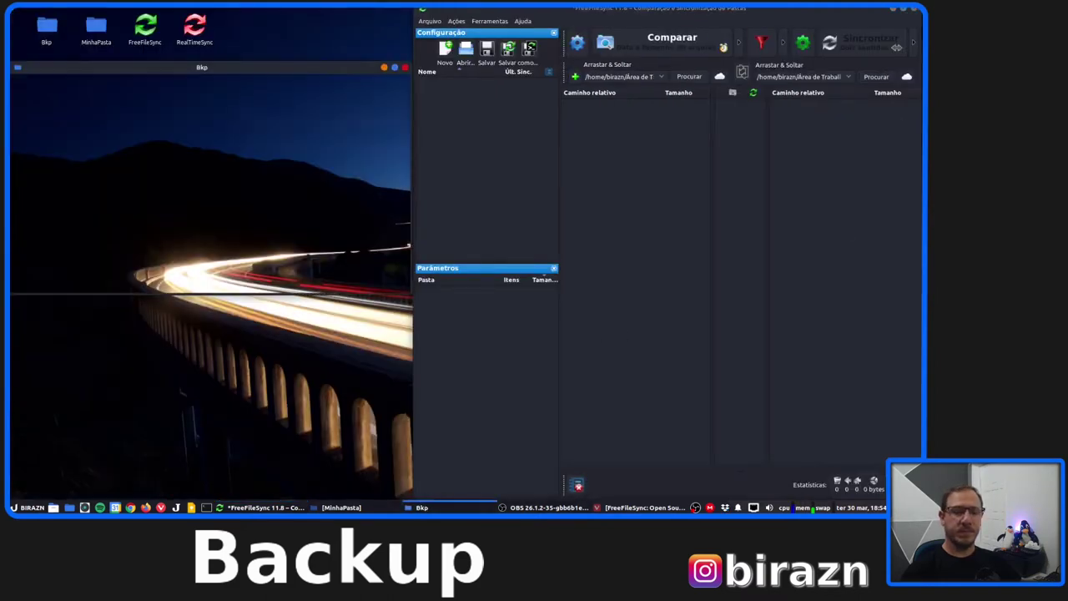
click(342, 508)
Step: Create an empty document named teste.txt in the MinhaPasta folder
right_click(182, 408)
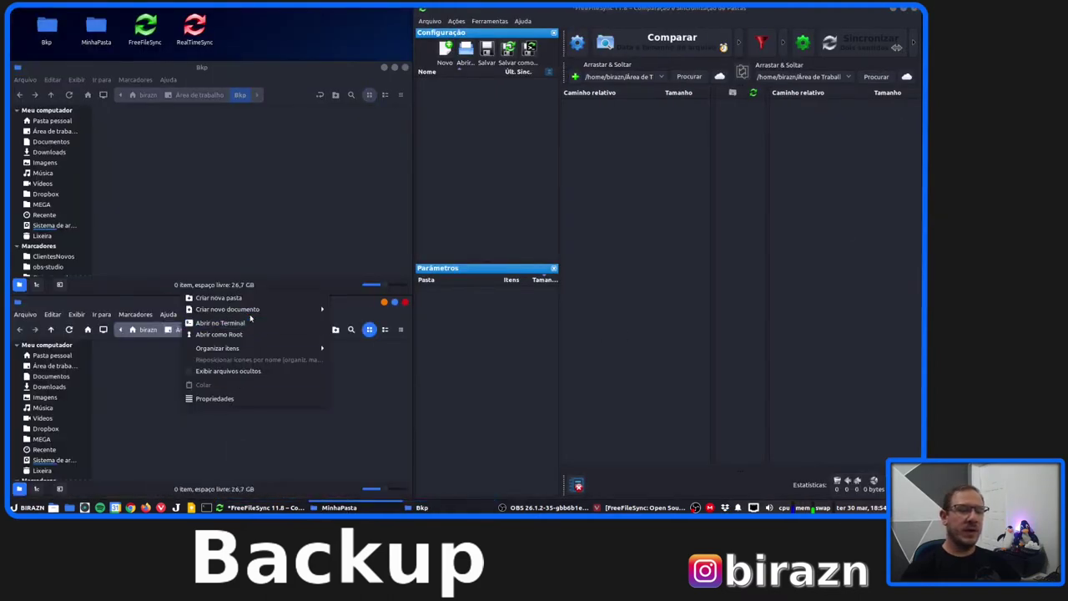
click(351, 443)
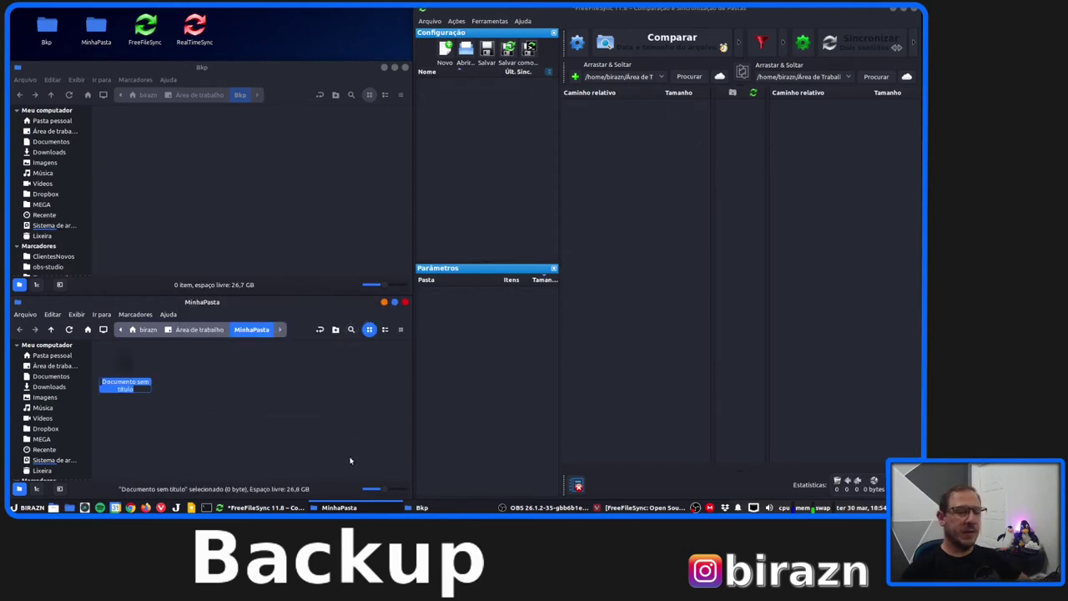
text(teste)
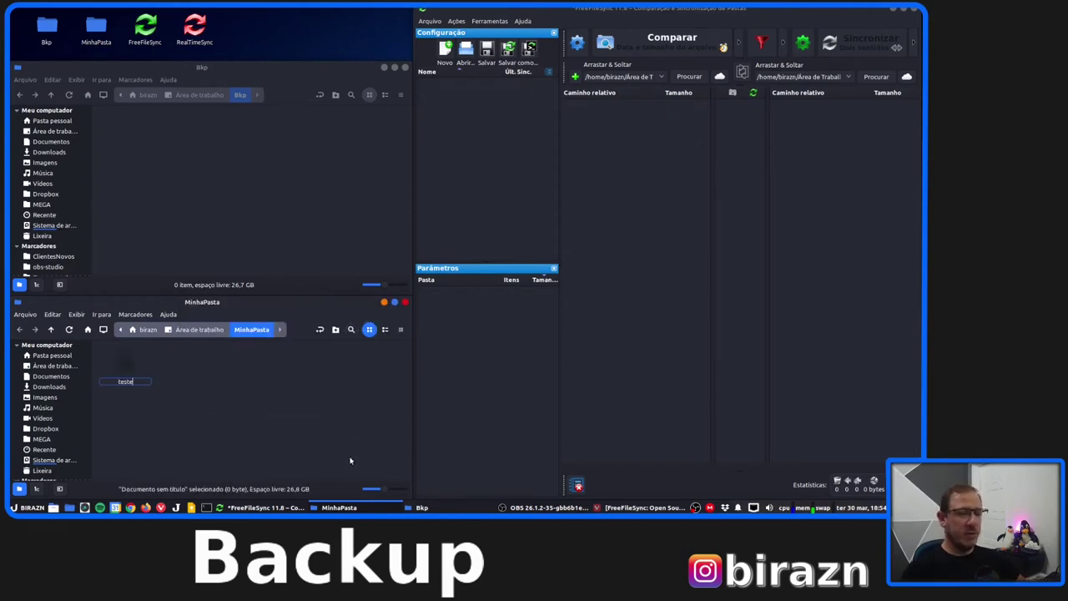
text(.txt)
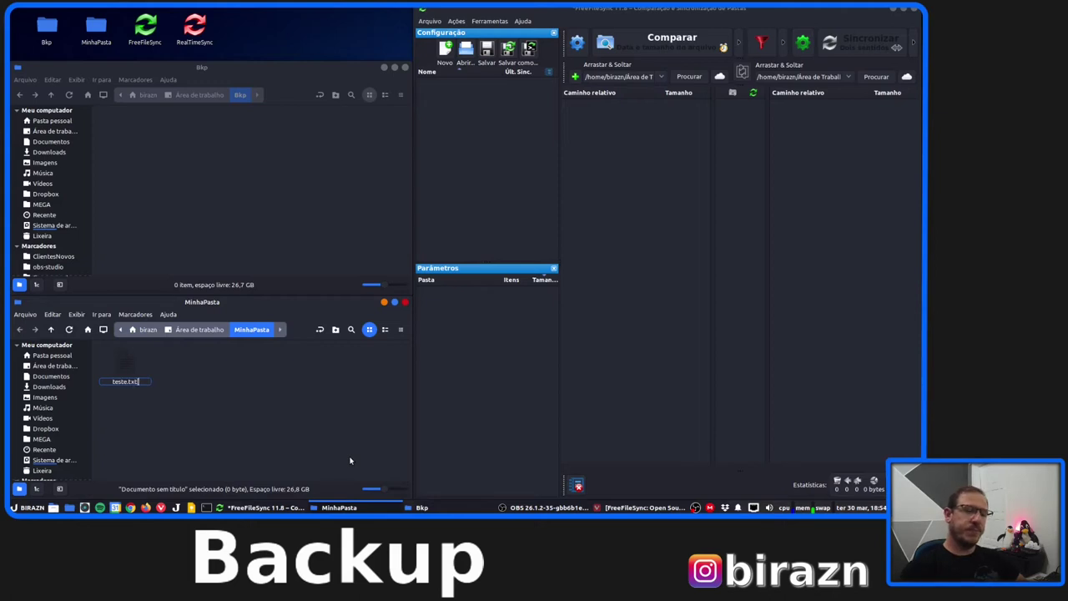
key(Return)
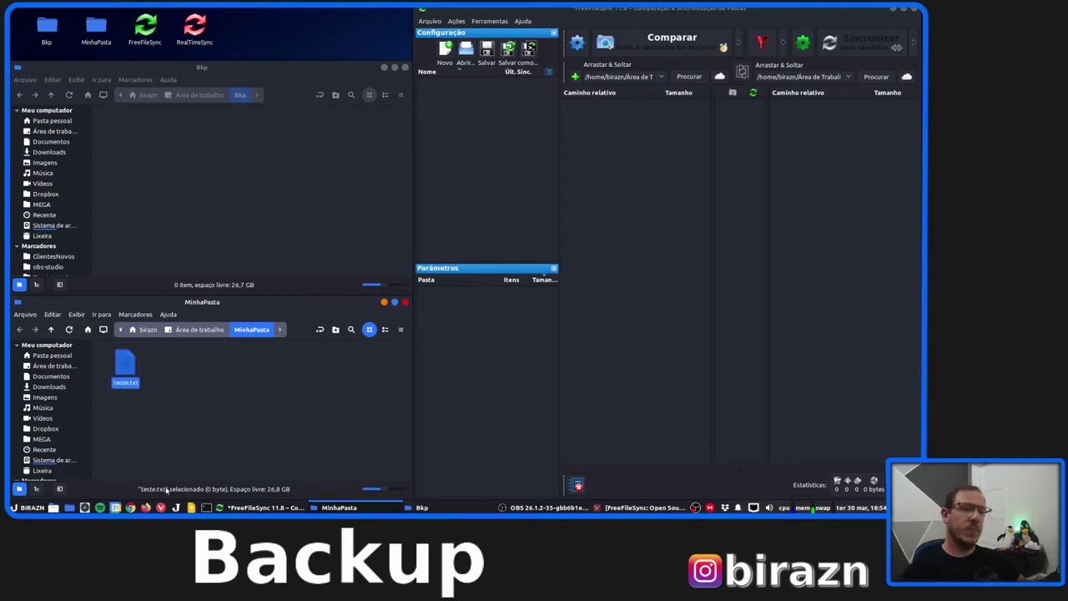
click(203, 408)
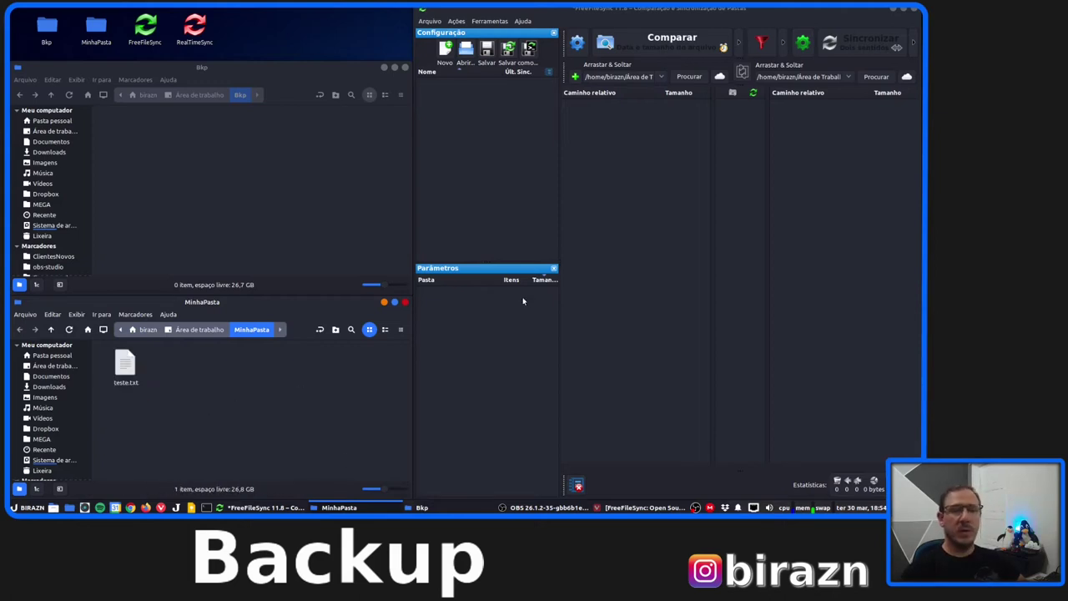
Step: Review the comparison variants and compare MinhaPasta with Bkp by file date and size
click(738, 44)
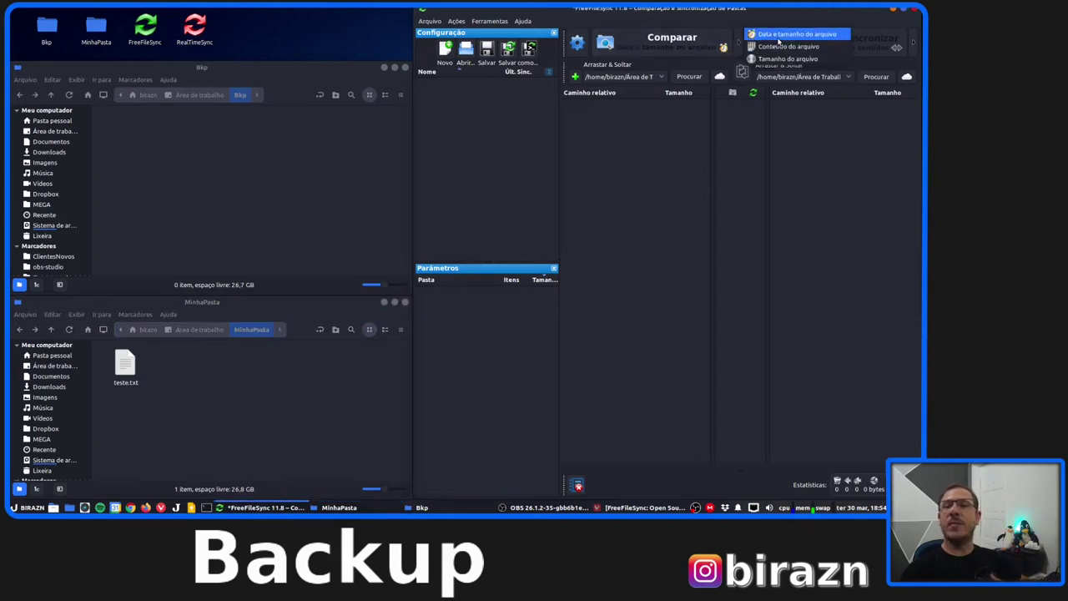
click(802, 60)
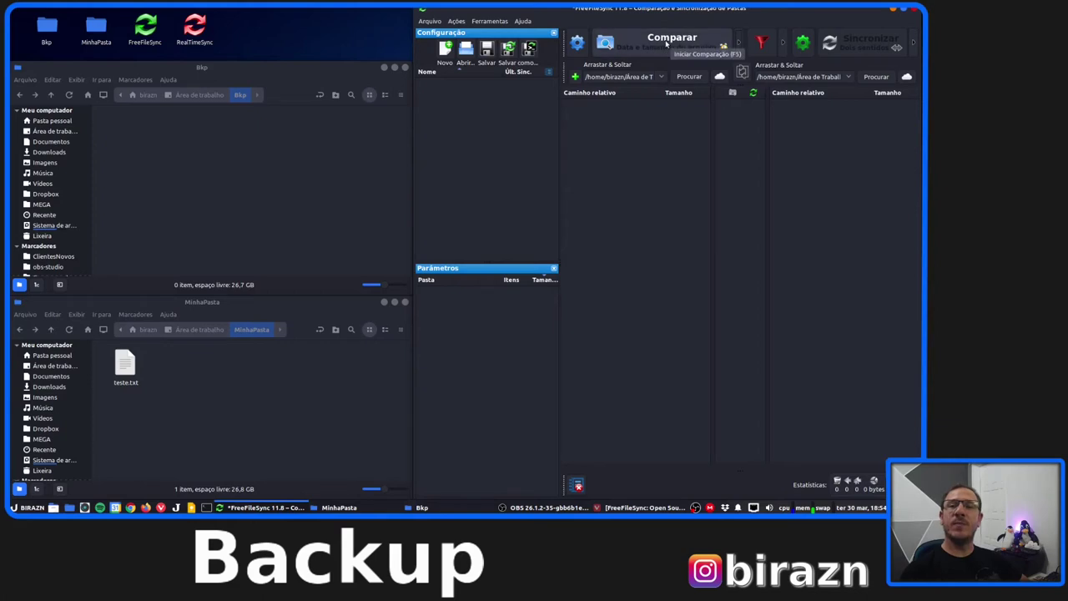
click(670, 42)
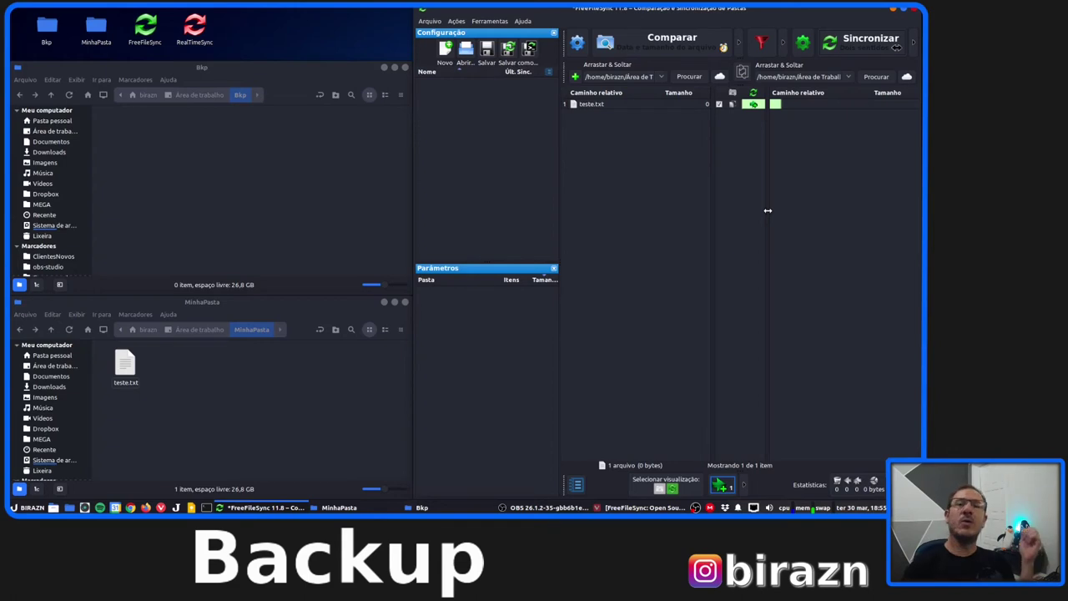
Step: Run the two-way synchronization to copy teste.txt to Bkp, close the report and check the file in Bkp
click(871, 46)
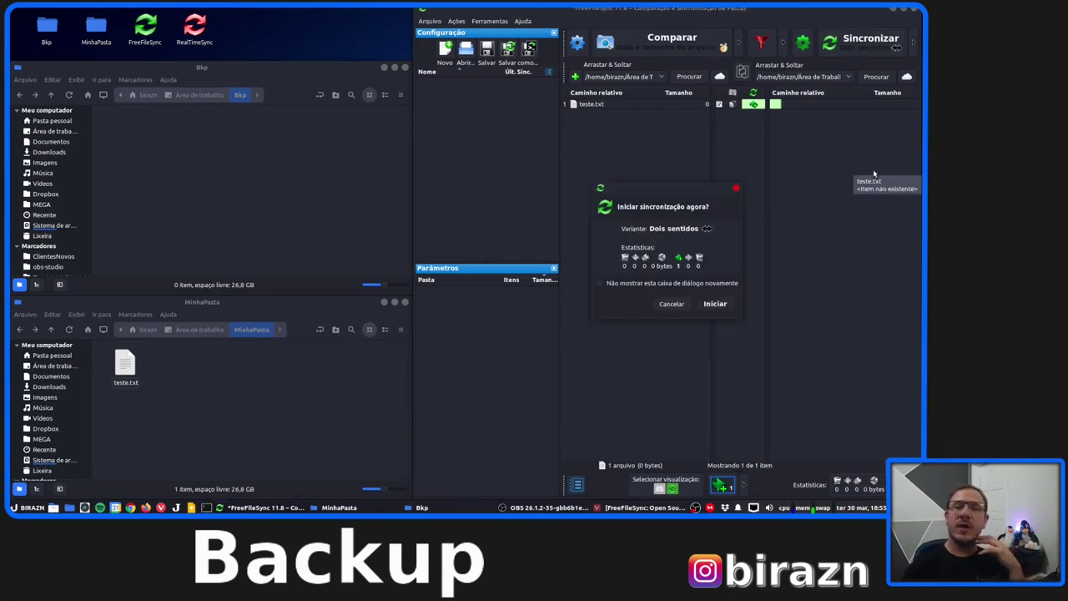
click(716, 303)
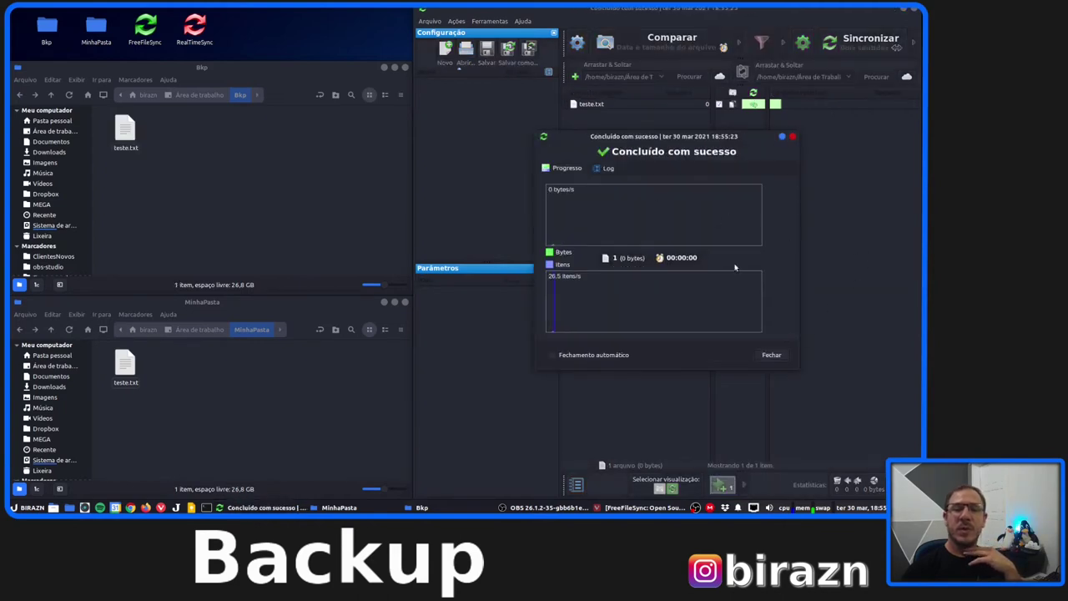
click(771, 355)
drag(185, 159, 99, 110)
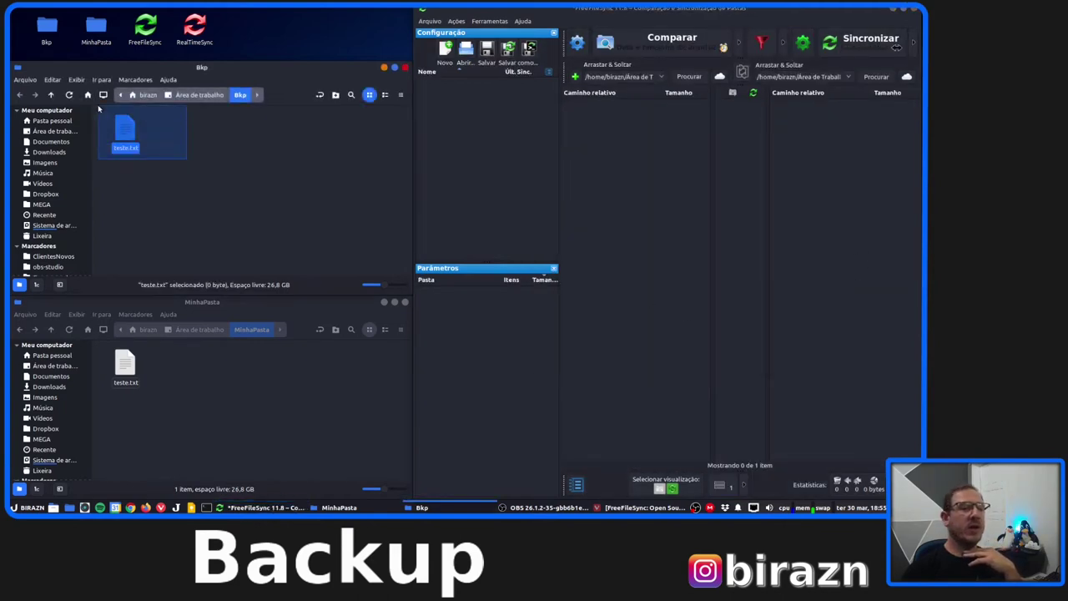
click(255, 202)
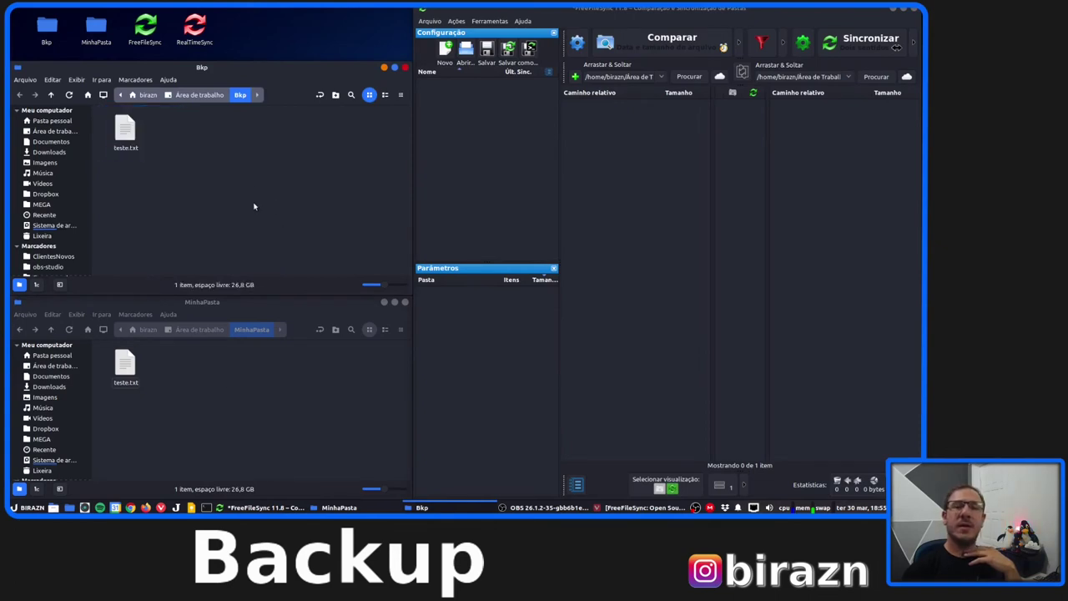
Step: Open teste.txt from MinhaPasta, enter the text "Algum texto", save the file and close the editor
click(125, 372)
double_click(125, 372)
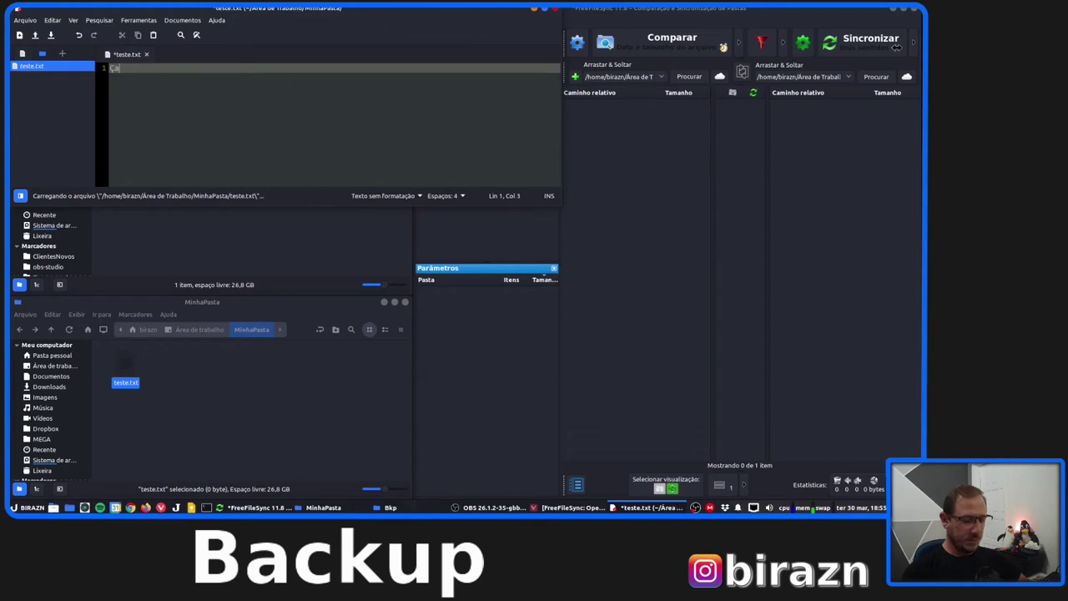
text(teste)
key(BackSpace)
key(BackSpace)
key(BackSpace)
key(BackSpace)
key(BackSpace)
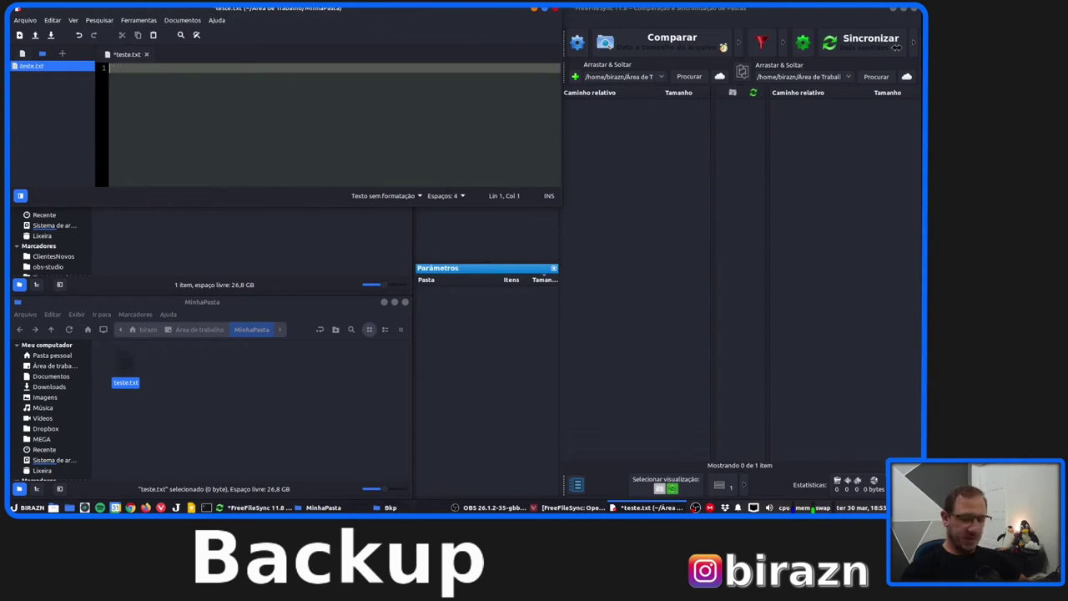
text(Algum text)
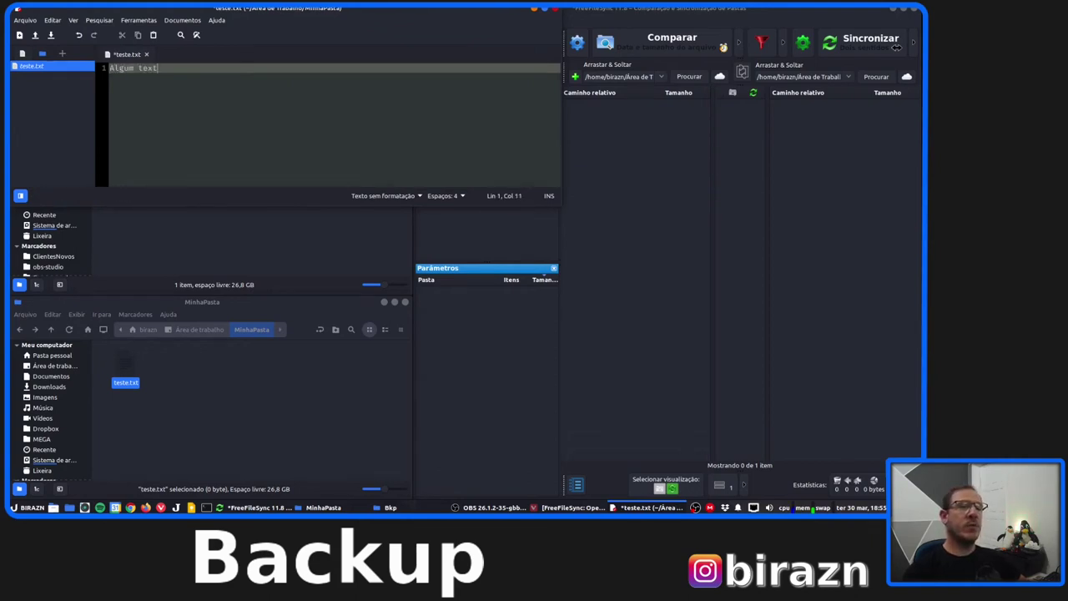
text(o)
key(ctrl+s)
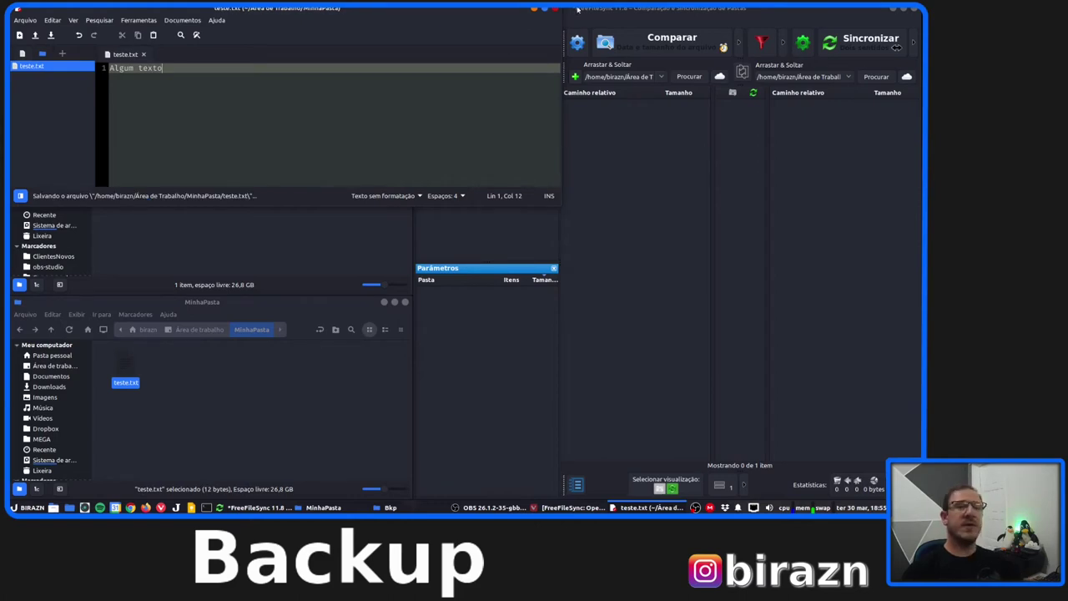
click(555, 8)
Step: Compare the two folders again, synchronize the modified teste.txt and its backup copy to Bkp, and close the report
click(672, 37)
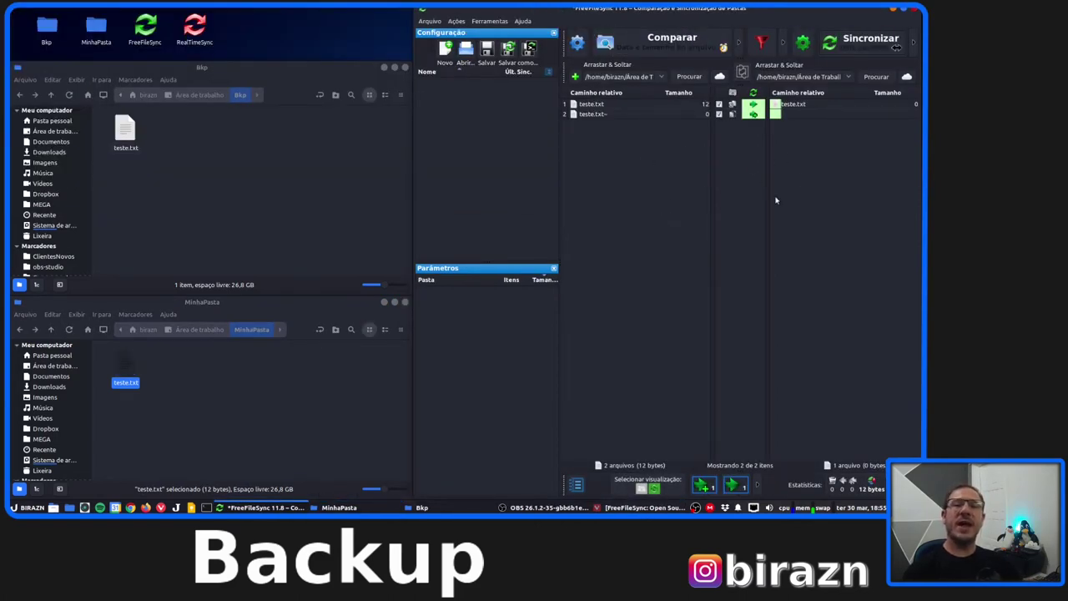
click(603, 115)
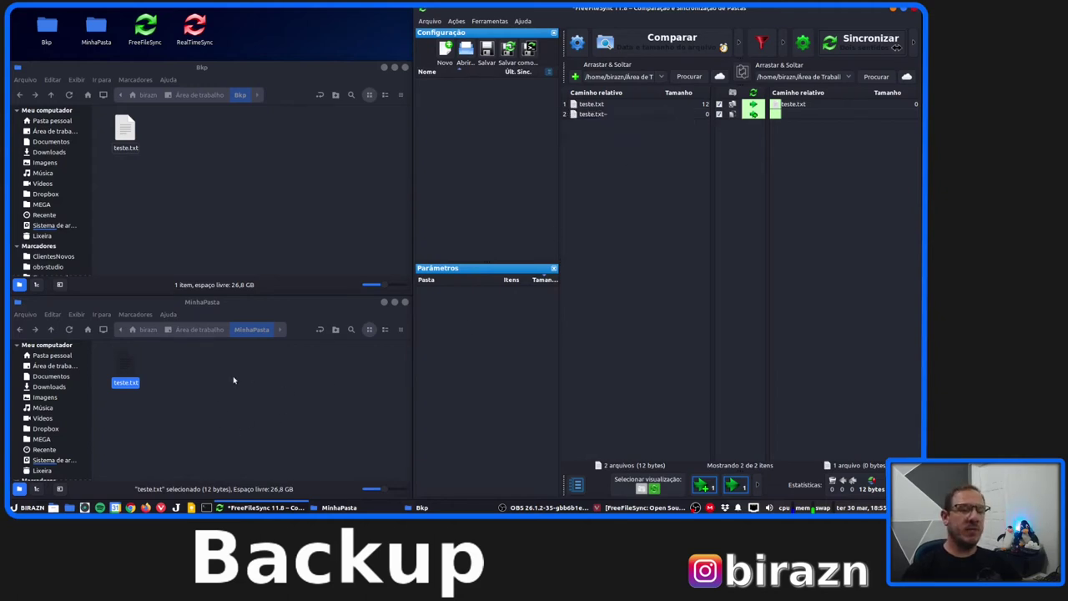
click(605, 106)
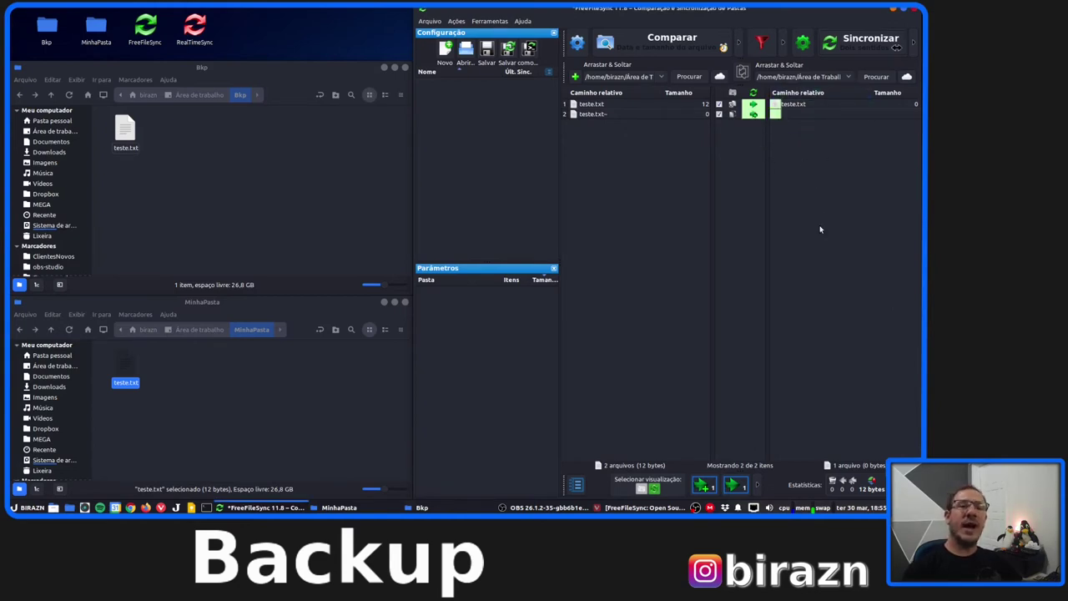
click(870, 40)
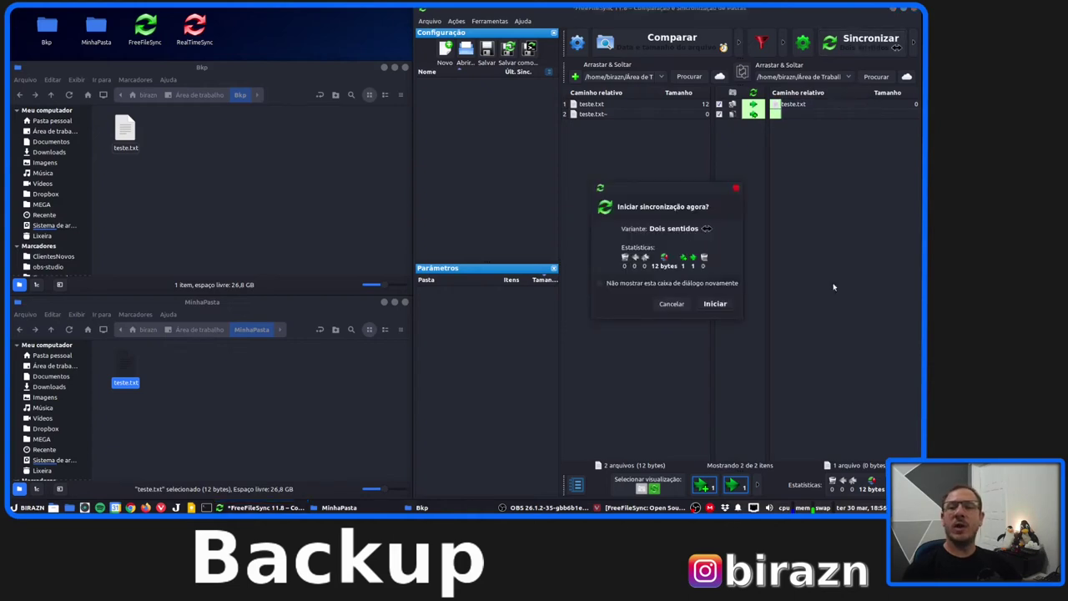
click(716, 305)
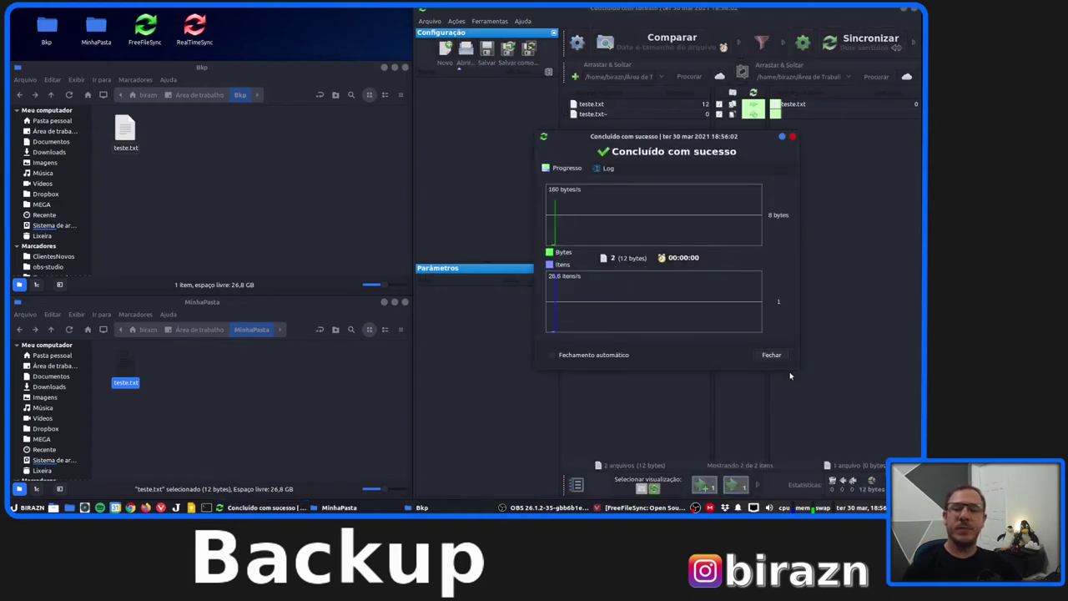
click(773, 356)
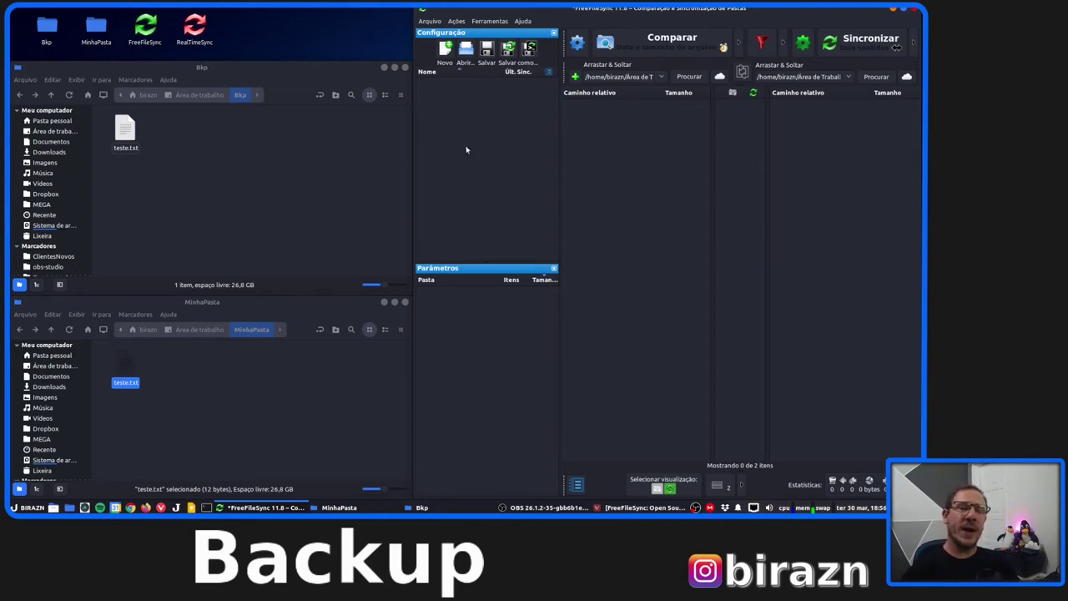
Step: Save the sync setup as the batch job BatchRun.ffs_batch on the desktop and close the program
click(430, 21)
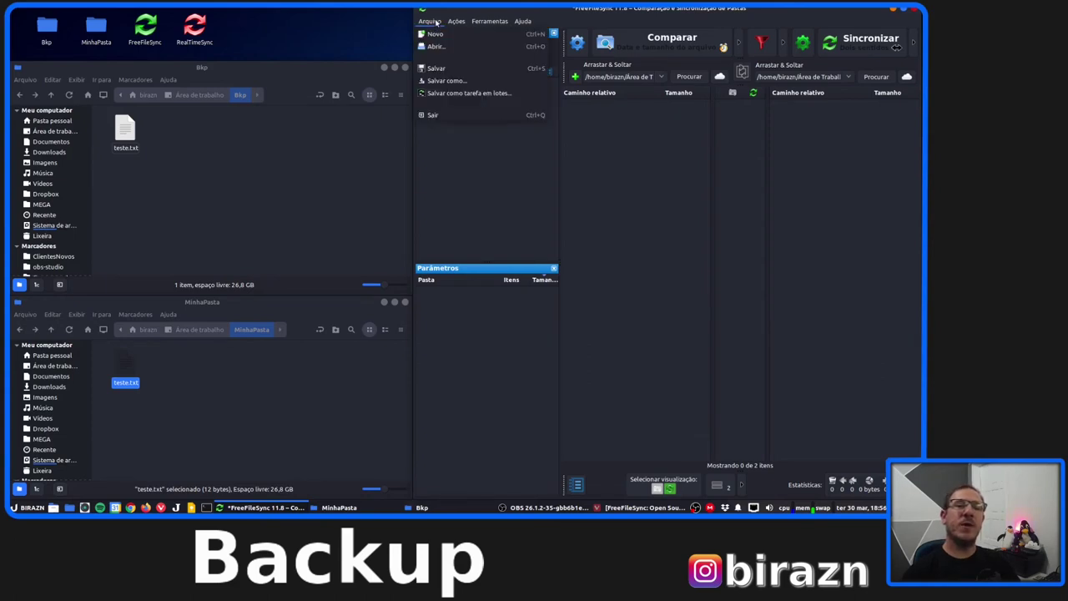
click(487, 94)
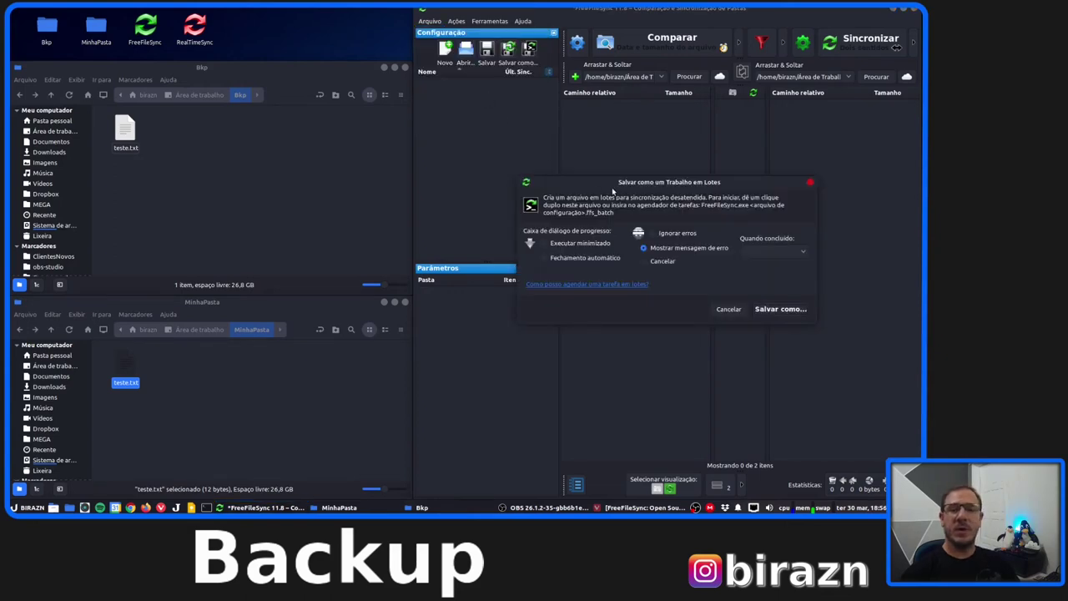
click(793, 312)
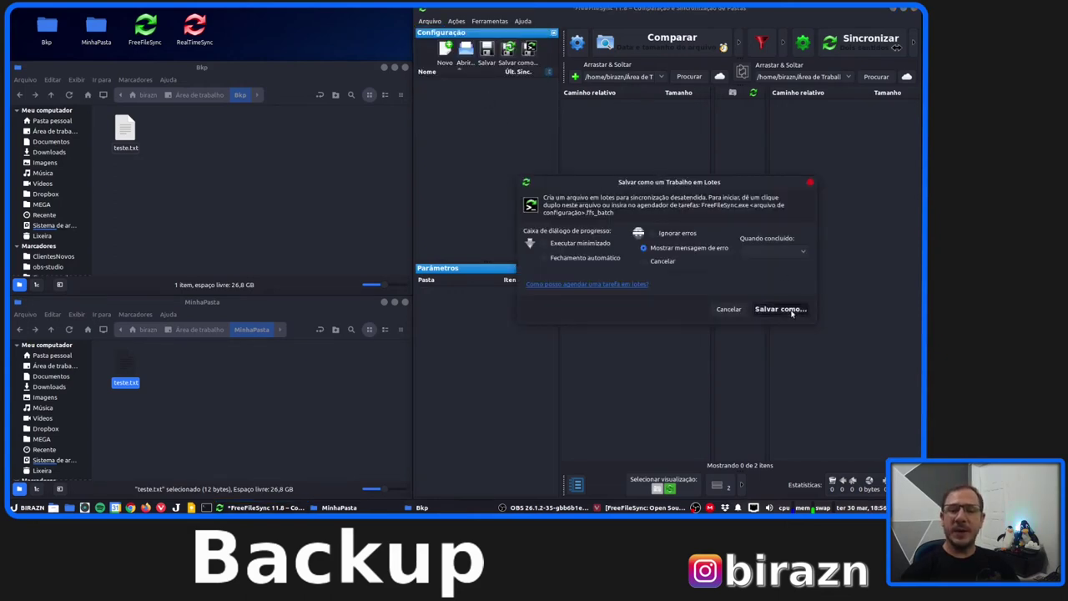
key(End)
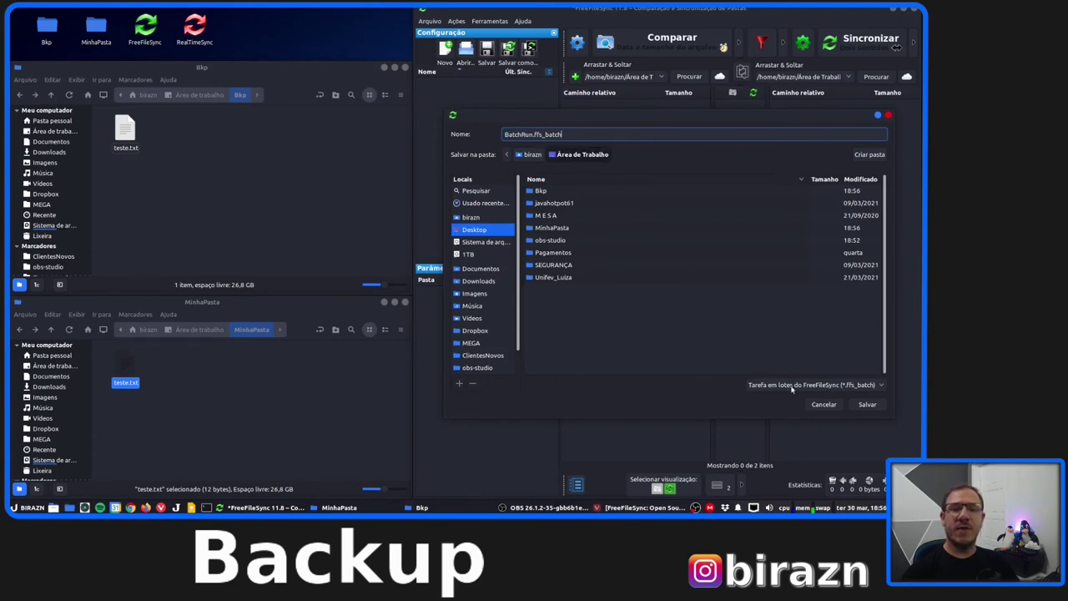
click(869, 405)
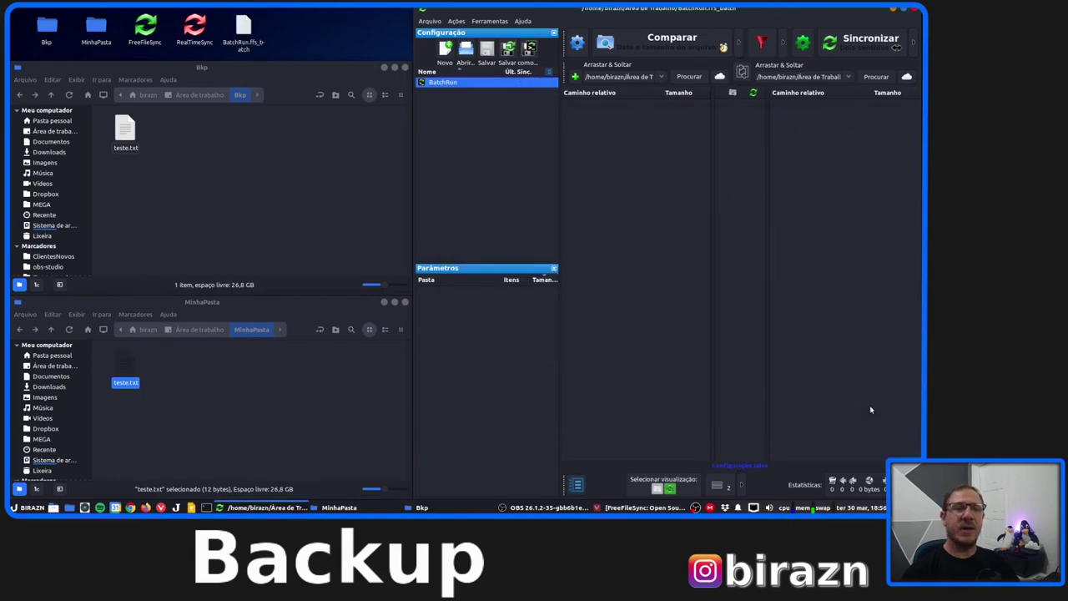
click(916, 9)
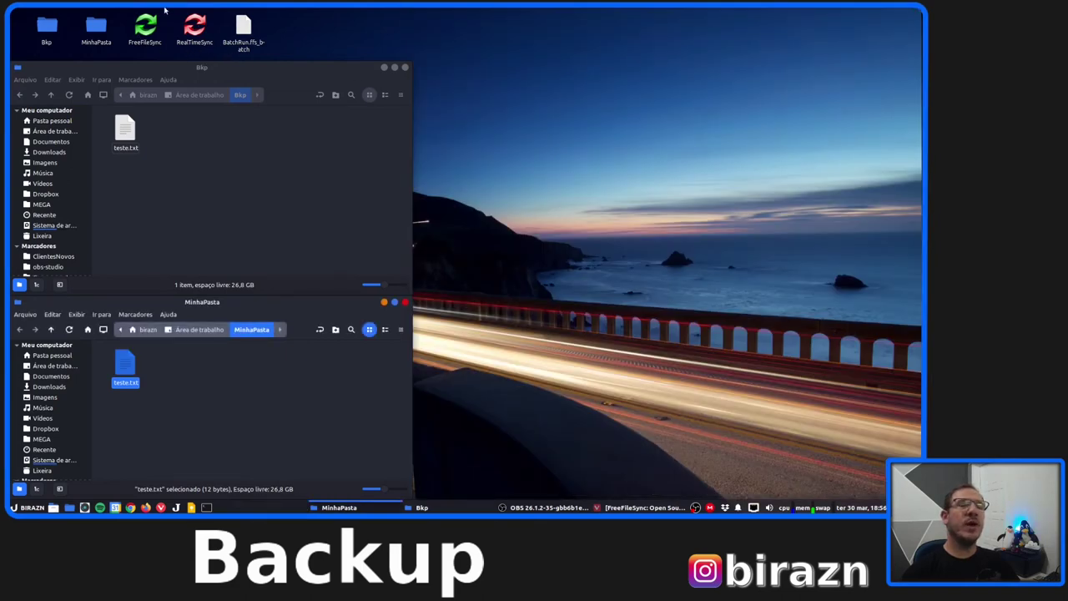
Step: Launch RealTimeSync and load the batch job BatchRun.ffs_batch from the Área de Trabalho folder
click(198, 31)
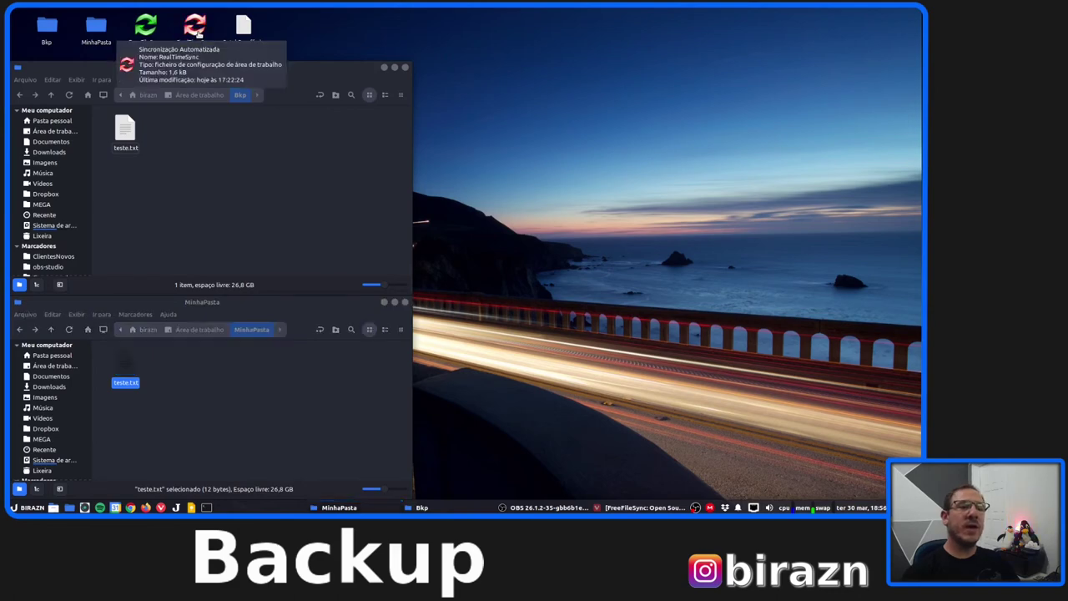
double_click(197, 32)
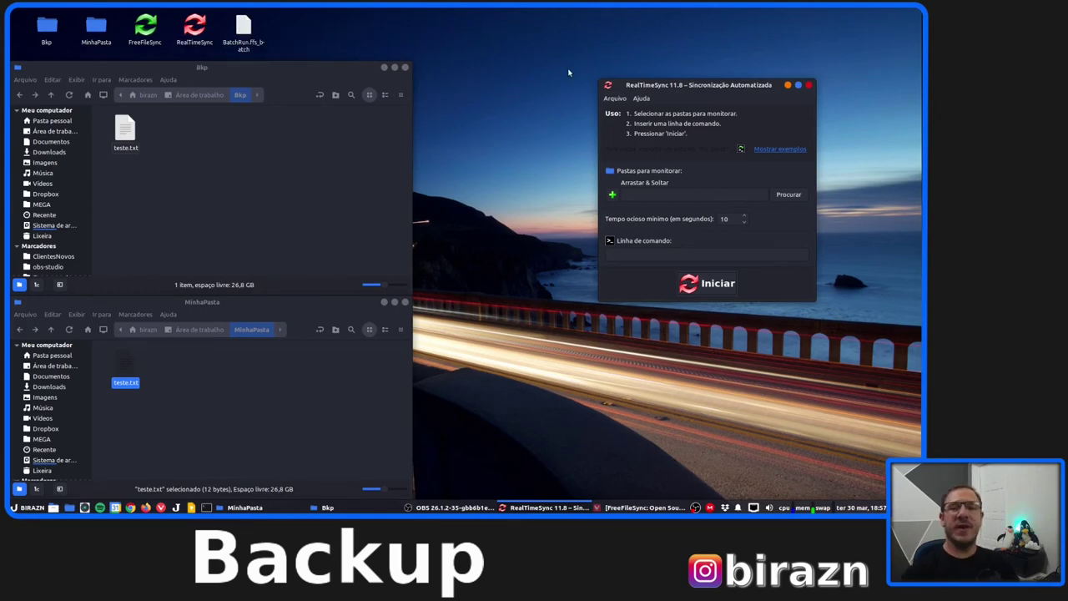
click(615, 99)
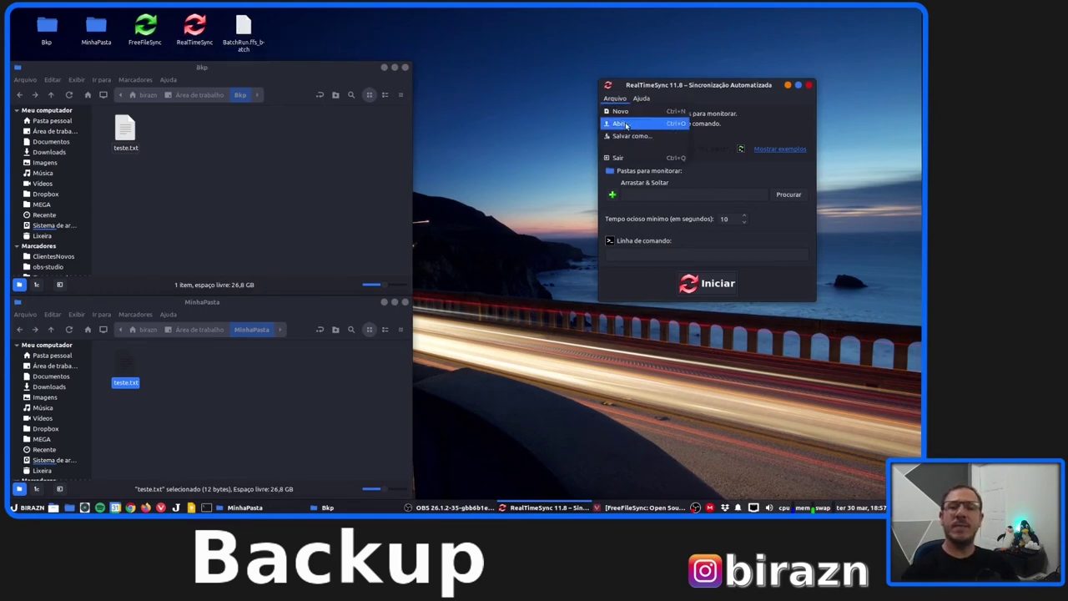
click(625, 125)
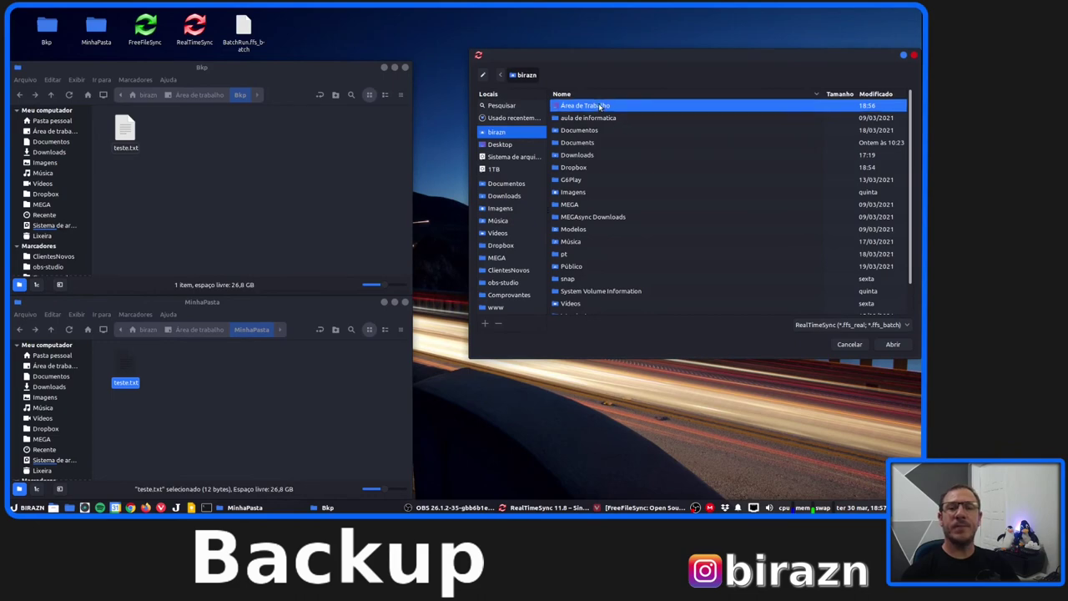
double_click(599, 106)
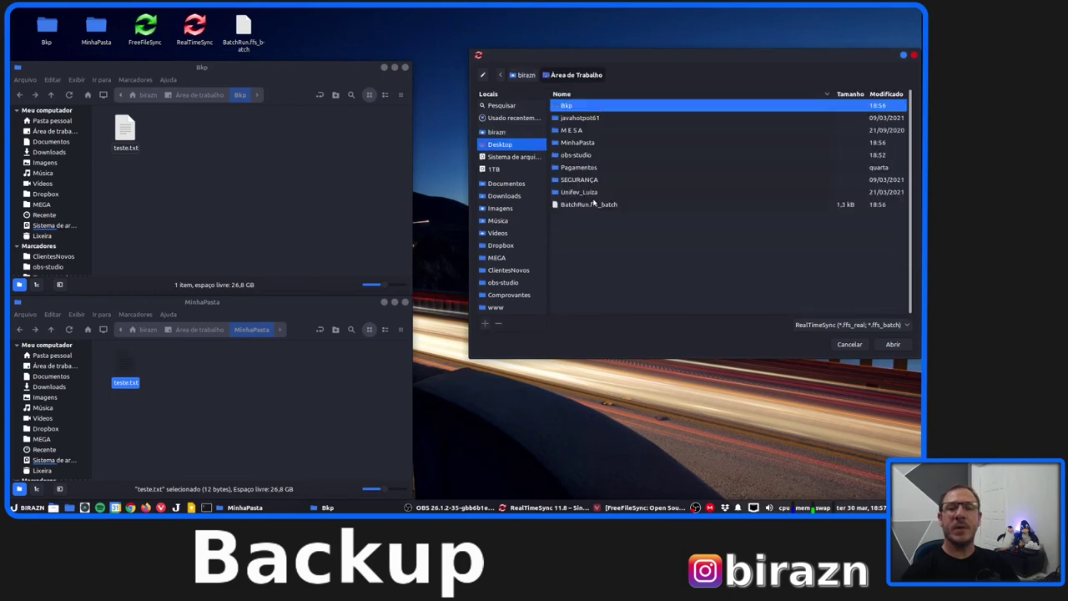
click(892, 345)
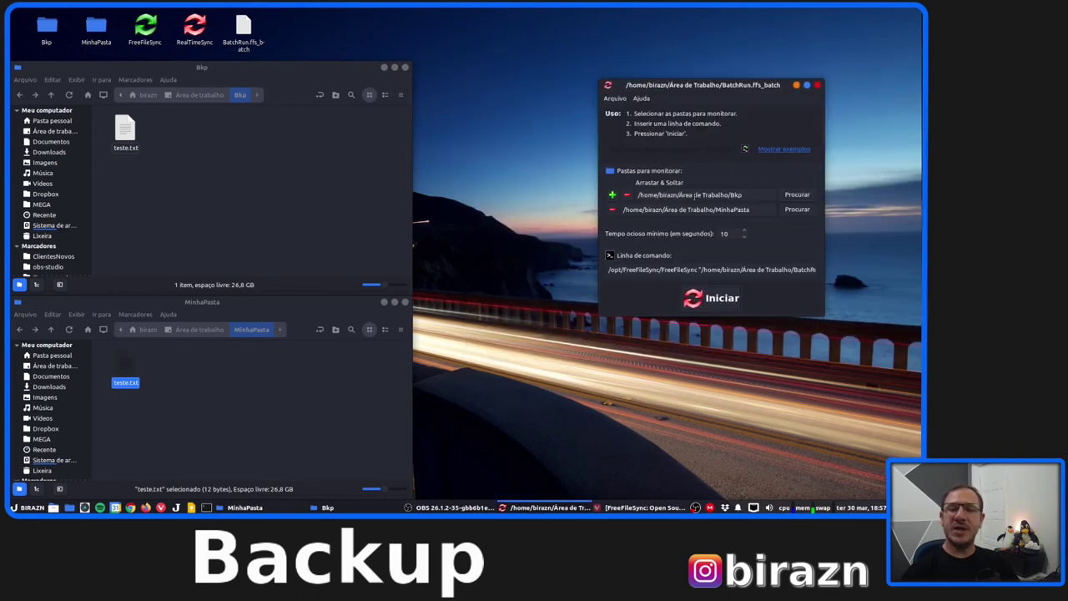
Step: Set the minimum idle time to 5 seconds and start the real-time monitoring of Bkp and MinhaPasta
click(745, 238)
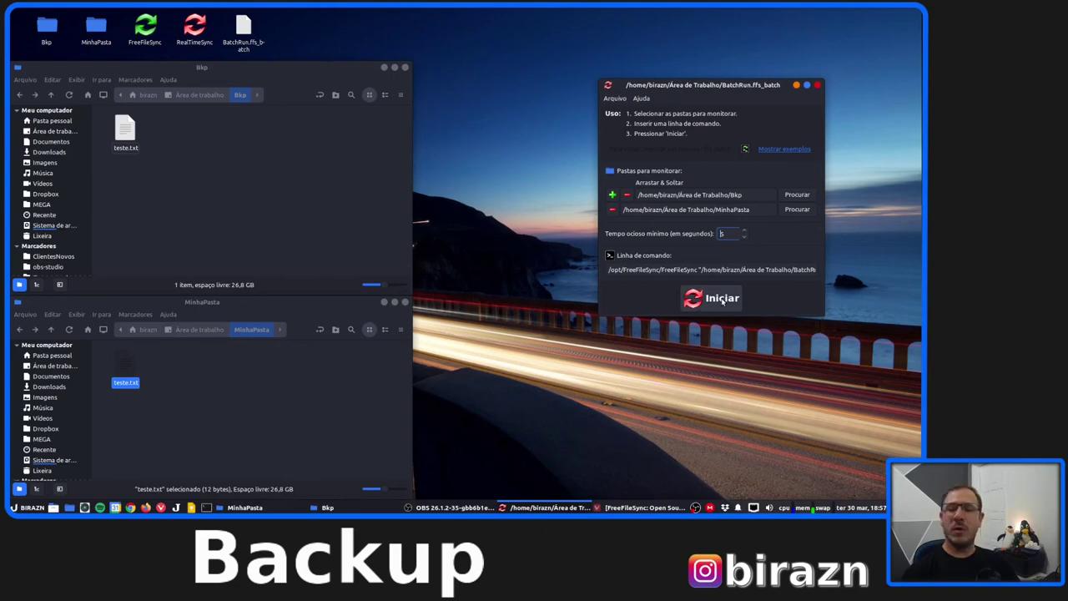
click(722, 302)
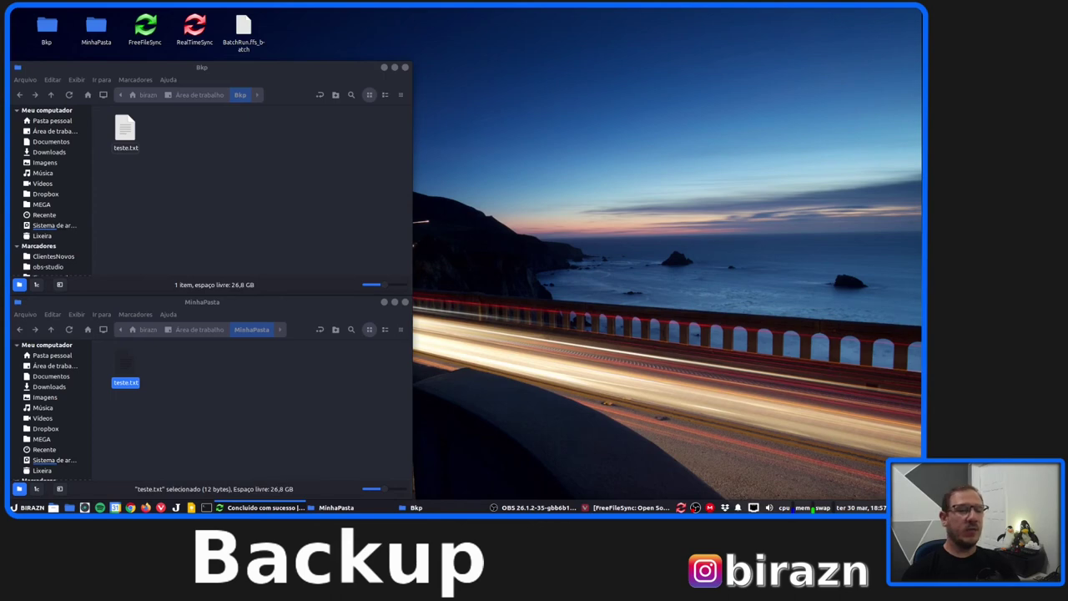
Step: Create an empty document in the MinhaPasta folder, keeping the default name Documento sem título
right_click(191, 381)
mouse_move(266, 398)
click(359, 411)
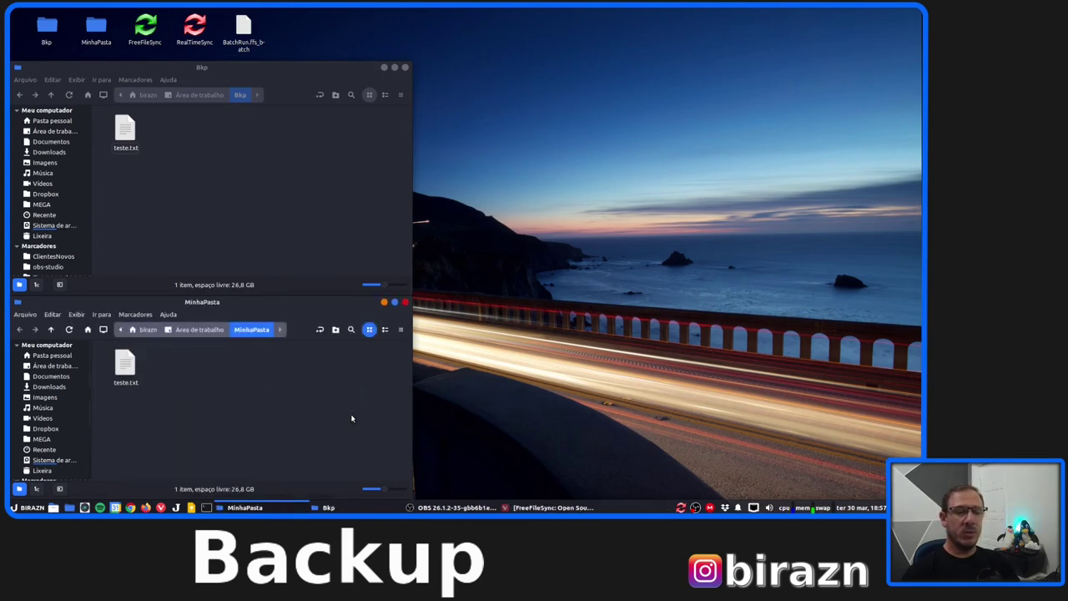
key(Return)
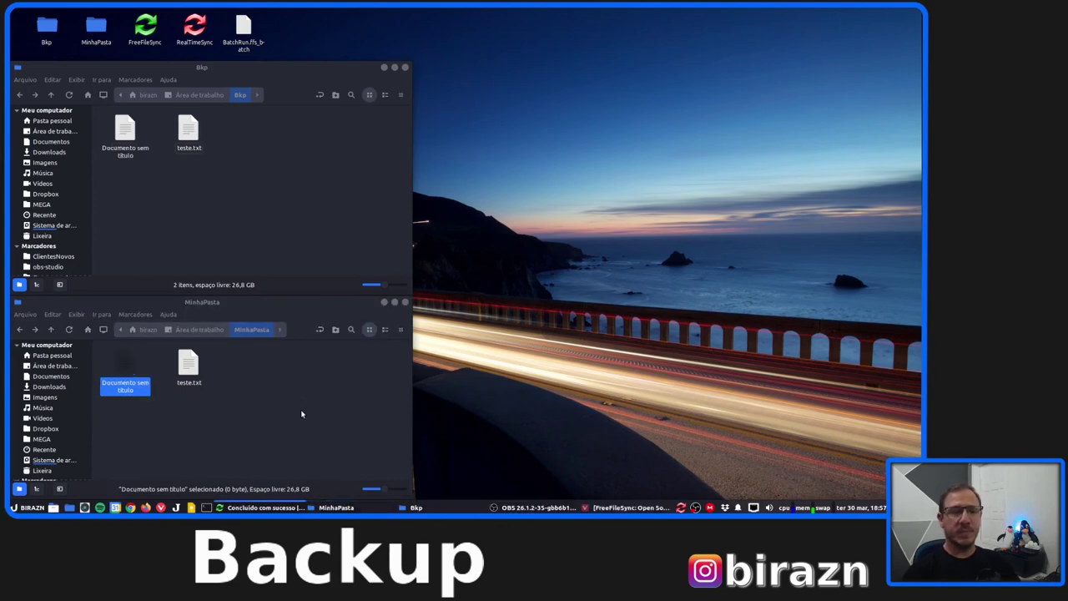
Step: Check the Bkp folder for the automatically synchronized copy of Documento sem título
click(264, 215)
mouse_move(95, 175)
mouse_down()
mouse_move(142, 176)
mouse_move(98, 175)
mouse_up()
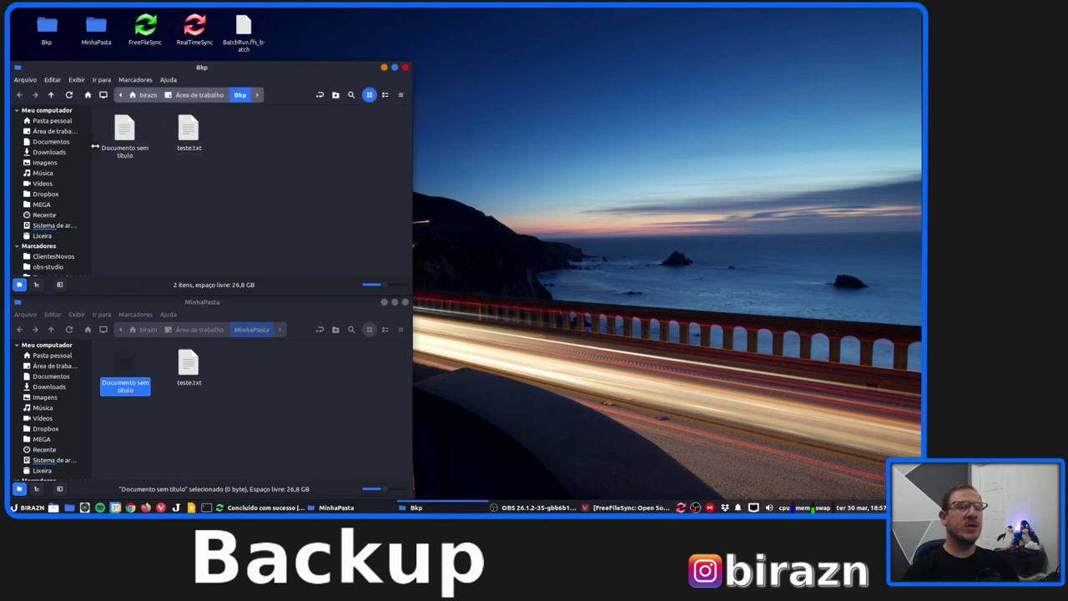
click(125, 133)
click(234, 240)
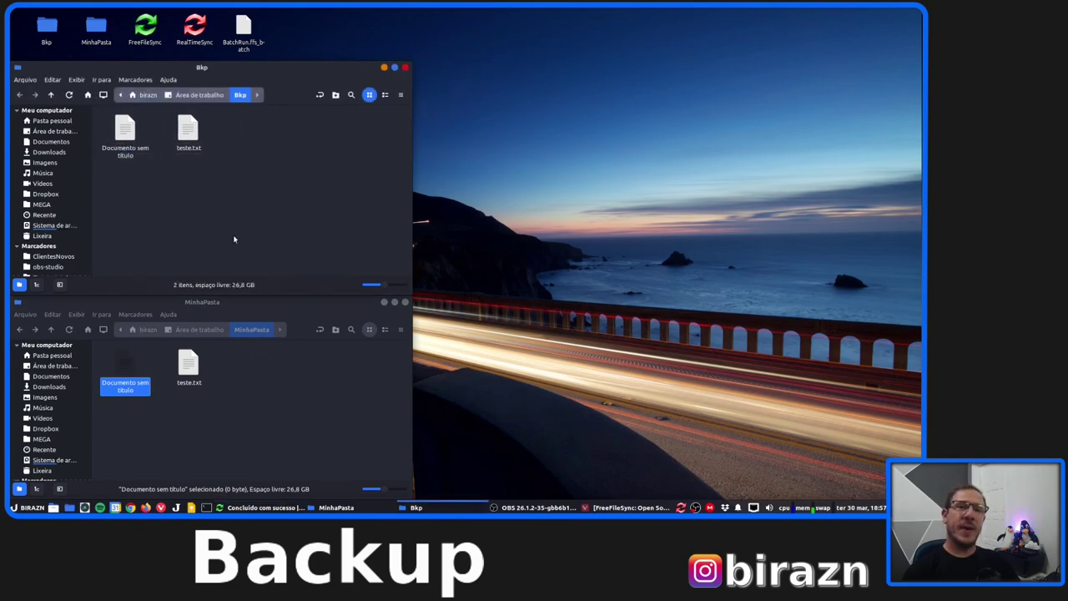